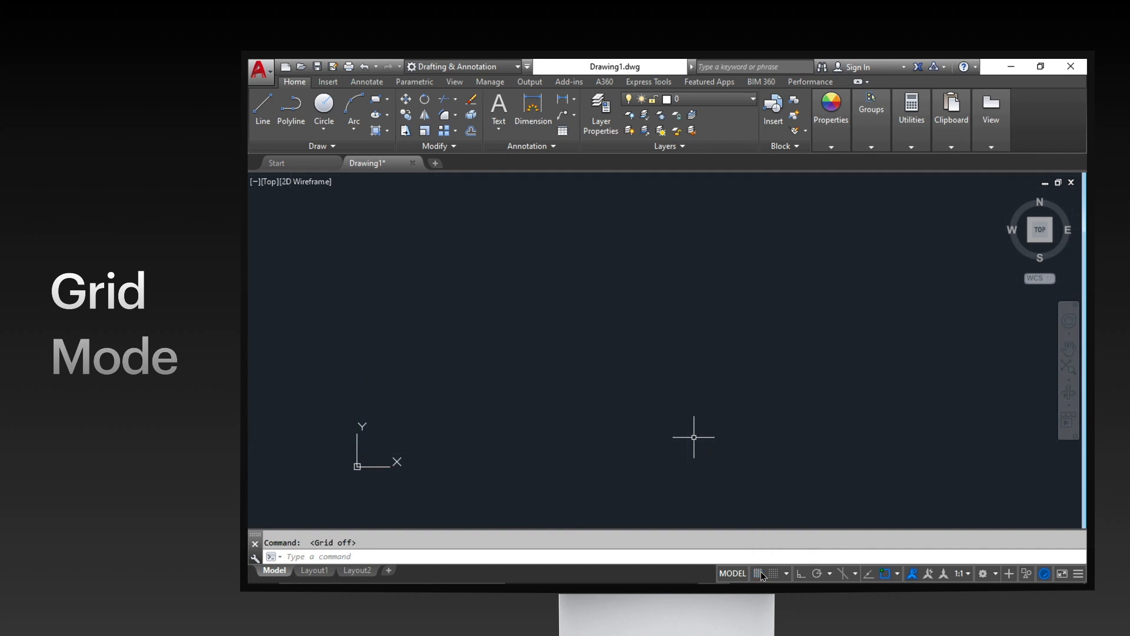
# Step: Turn on the grid display, start the Line command and turn on grid snap for it
pyautogui.click(759, 573)
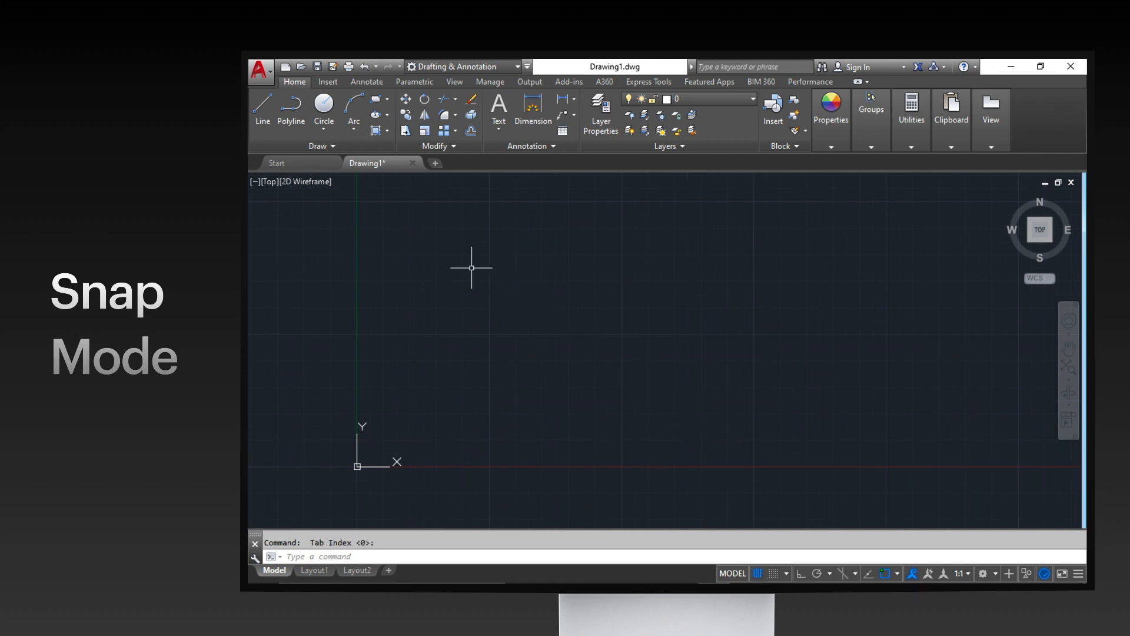
pyautogui.click(262, 107)
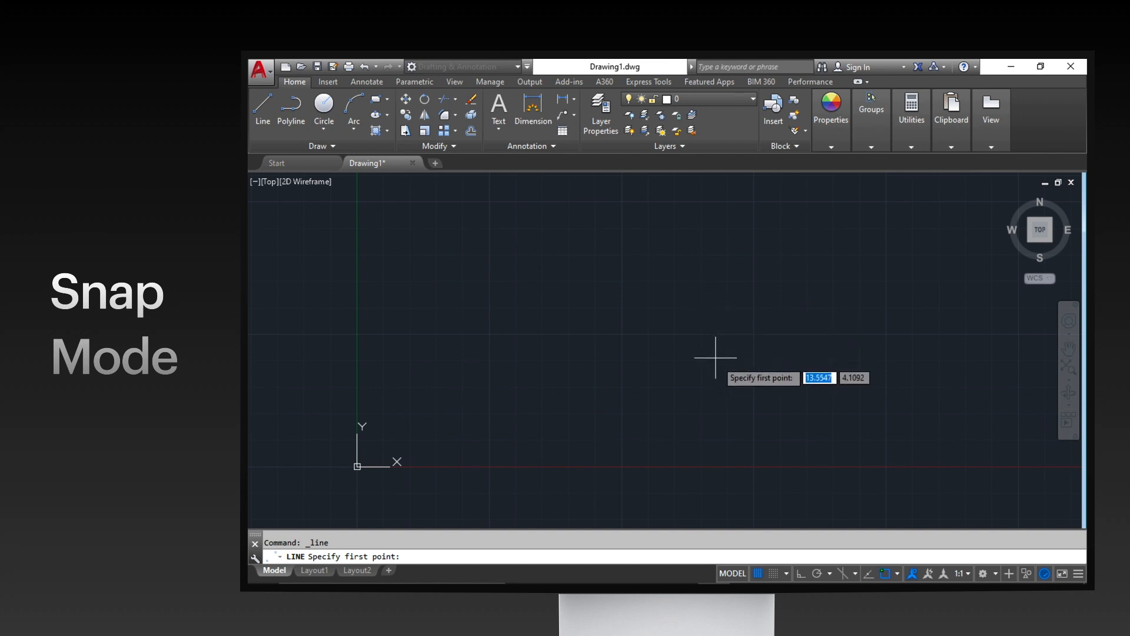
pyautogui.click(773, 573)
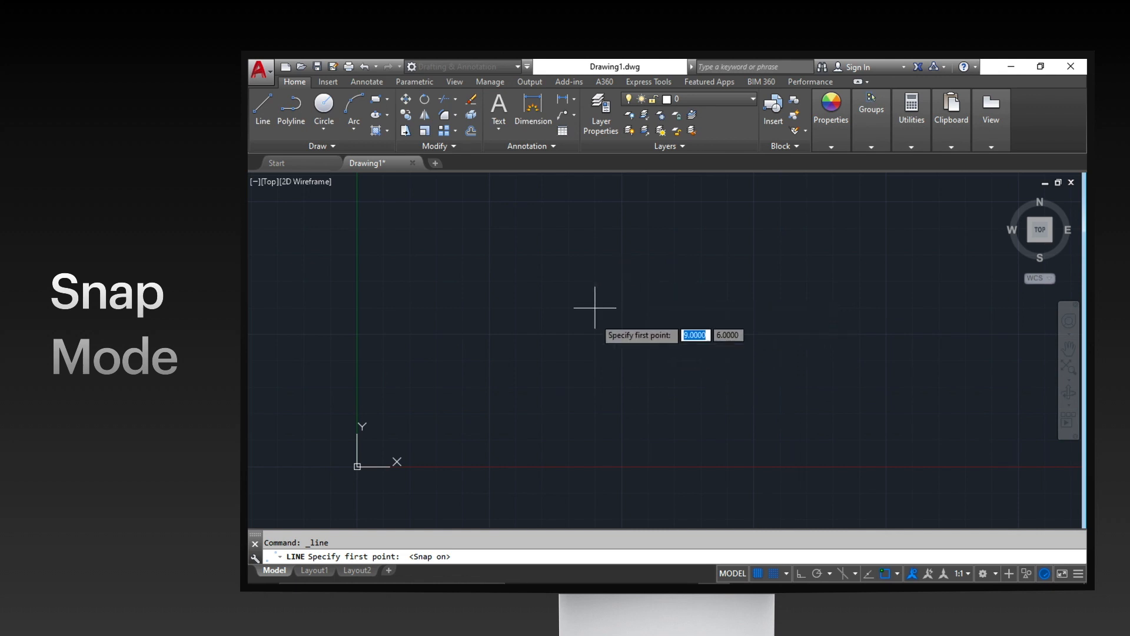
# Step: Draw a closed four-segment line through grid points: horizontal, vertical upward, diagonal down across the first segment, and back to the start point
pyautogui.click(622, 334)
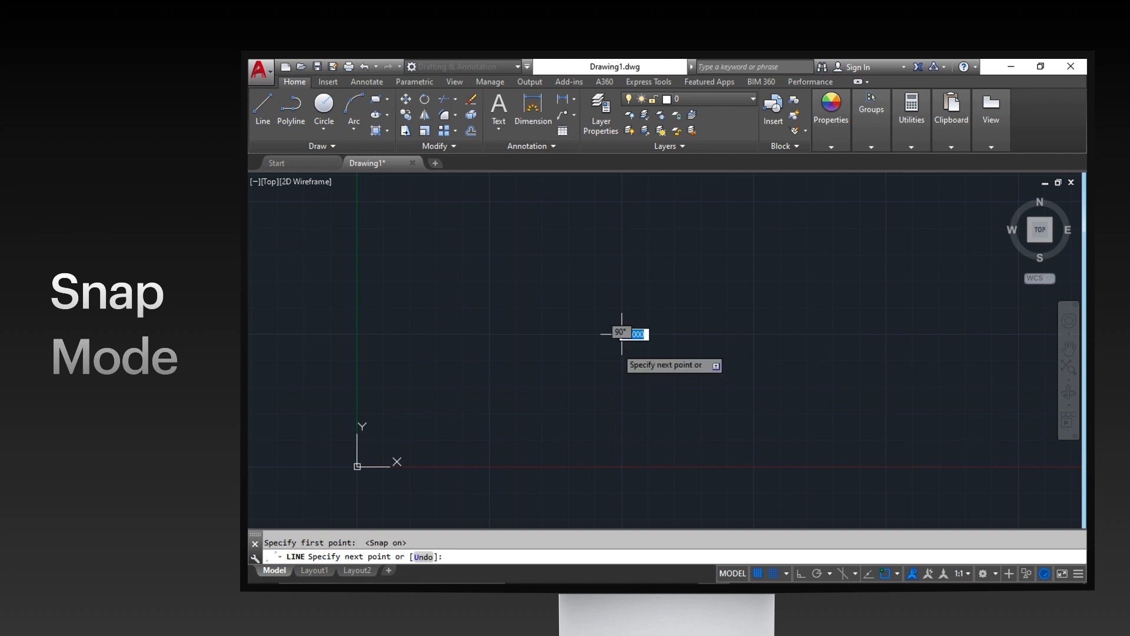
pyautogui.click(754, 334)
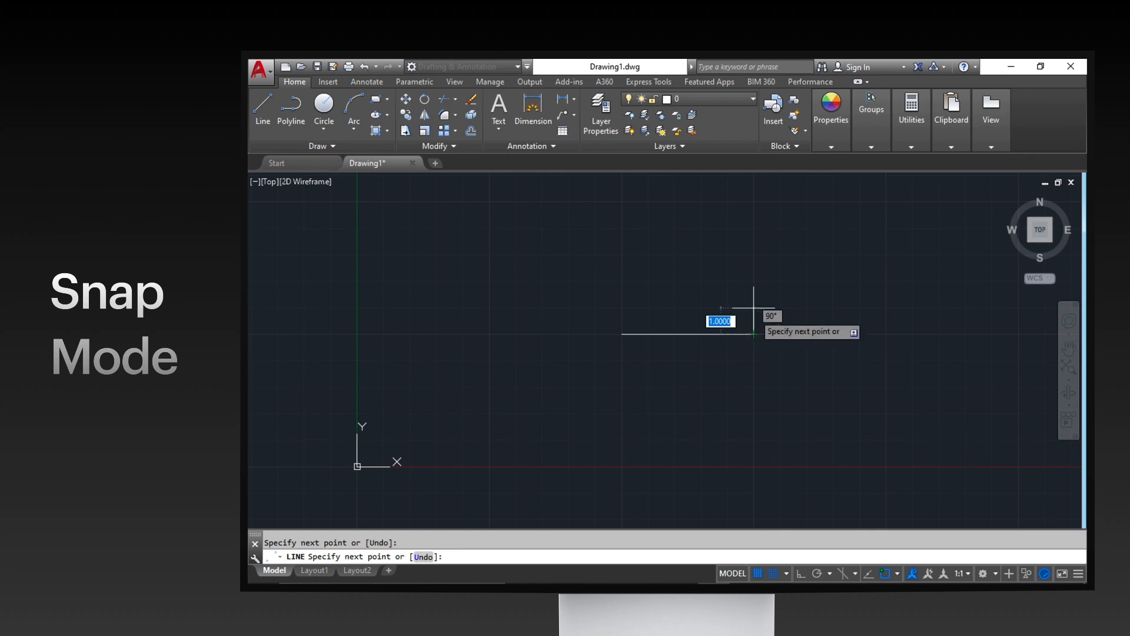
pyautogui.click(753, 255)
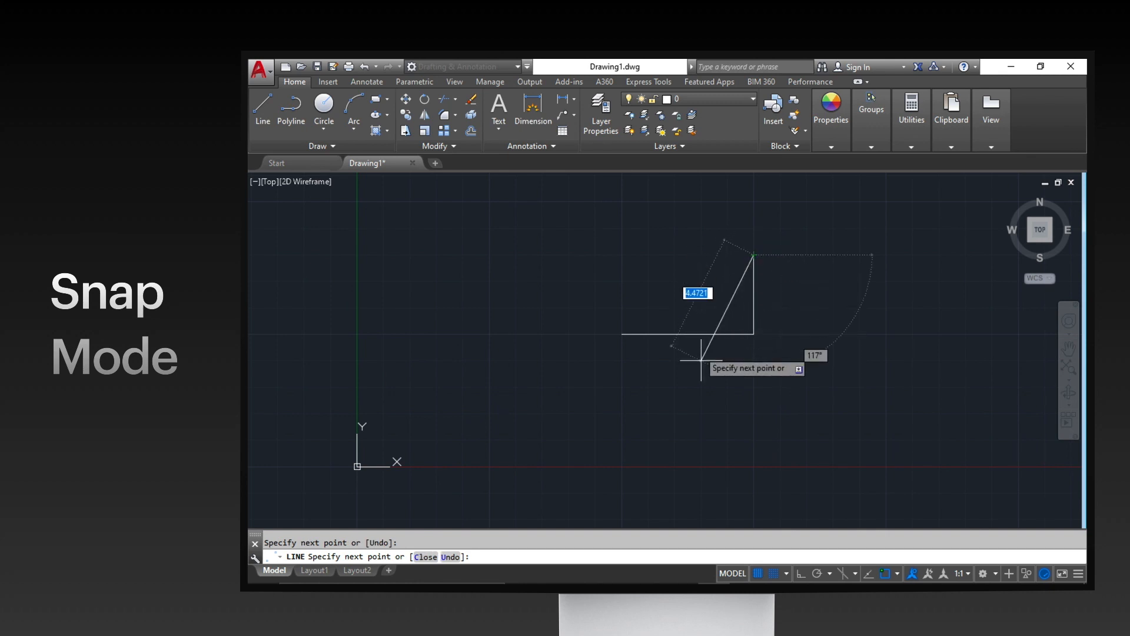
pyautogui.click(674, 413)
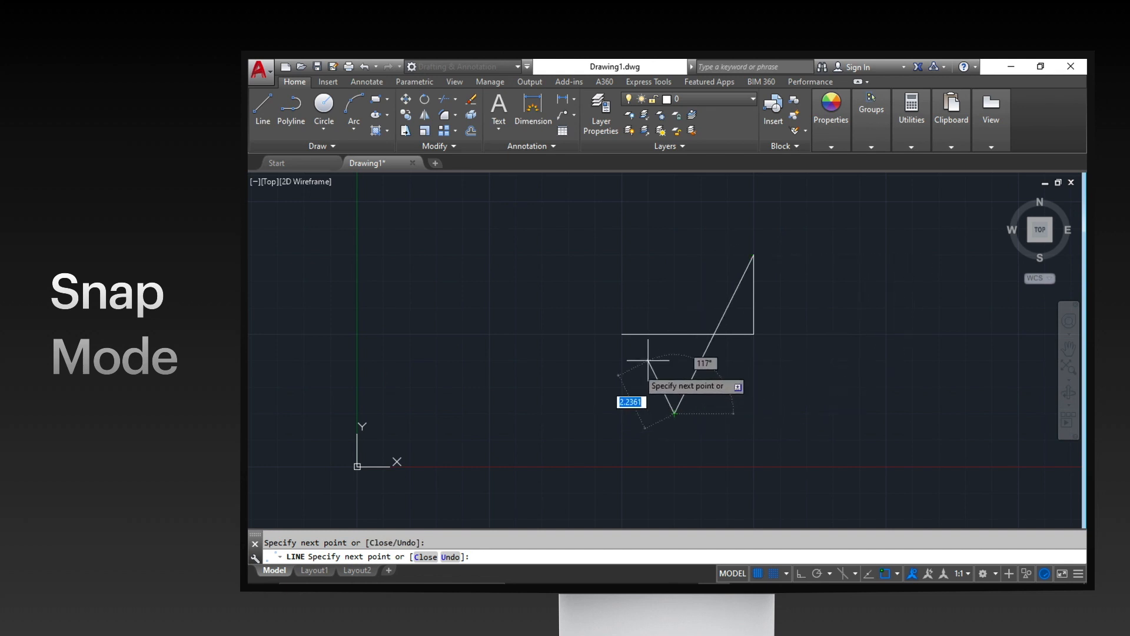
pyautogui.click(622, 334)
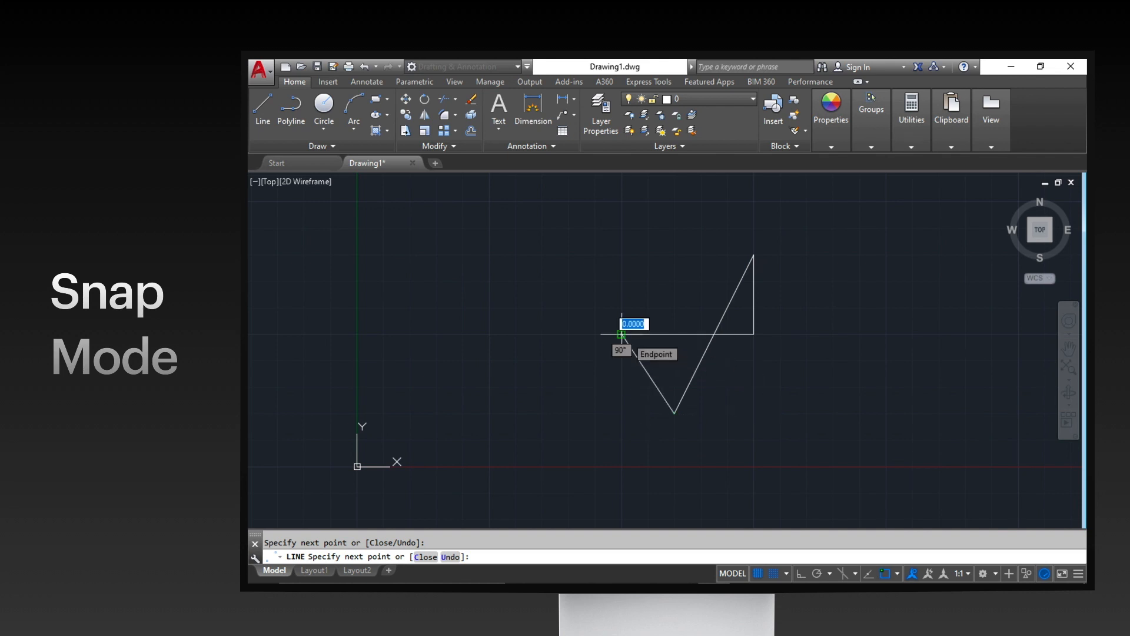
pyautogui.press('Return')
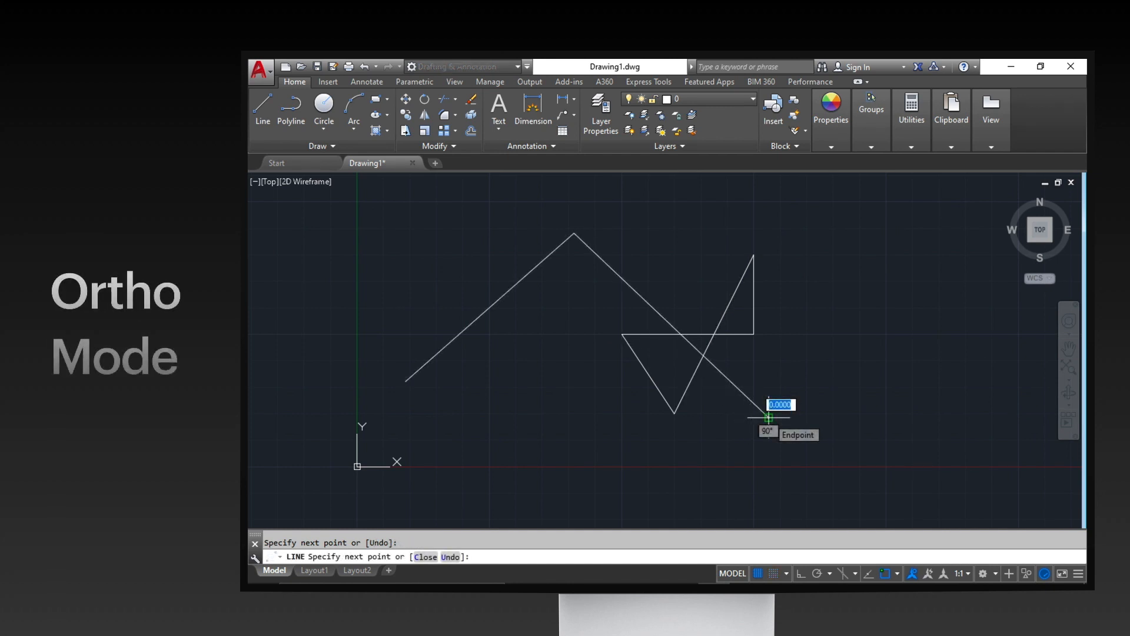
# Step: Turn on Ortho mode and continue the line from the lower diagonal's end with horizontal, vertical and horizontal segments forming an open rectangle
pyautogui.click(801, 572)
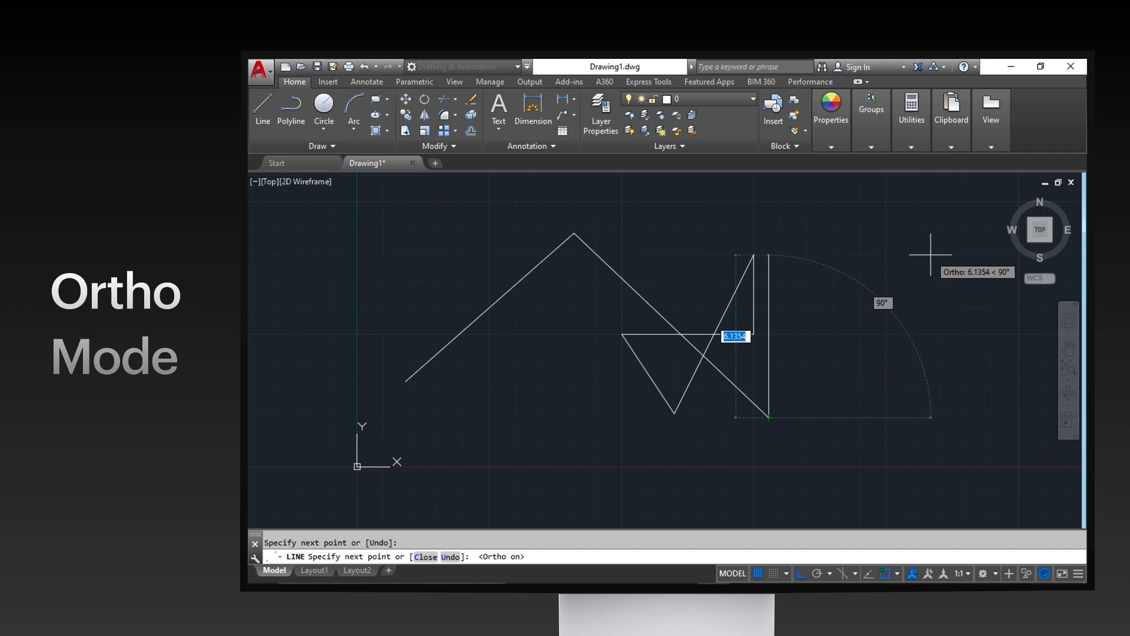
pyautogui.click(938, 279)
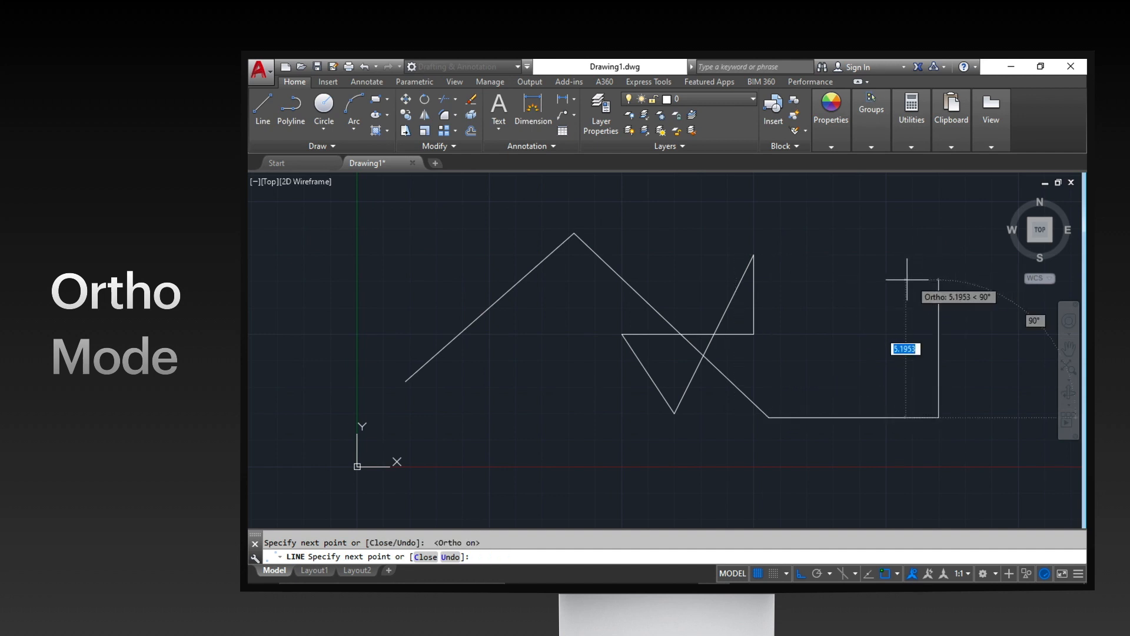
pyautogui.click(843, 235)
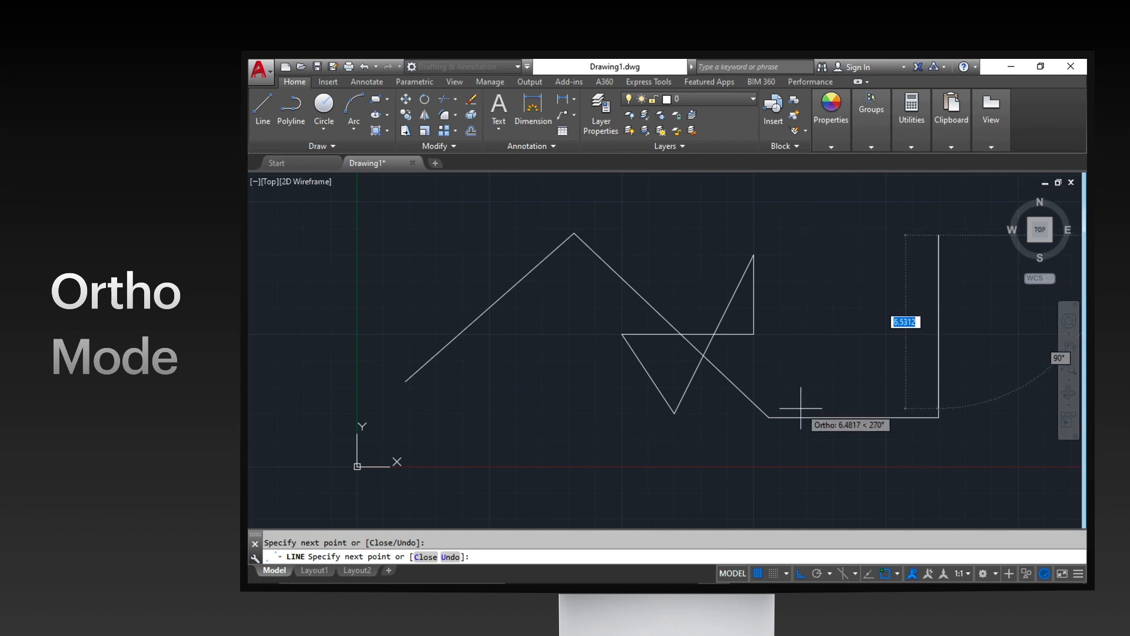
pyautogui.click(788, 371)
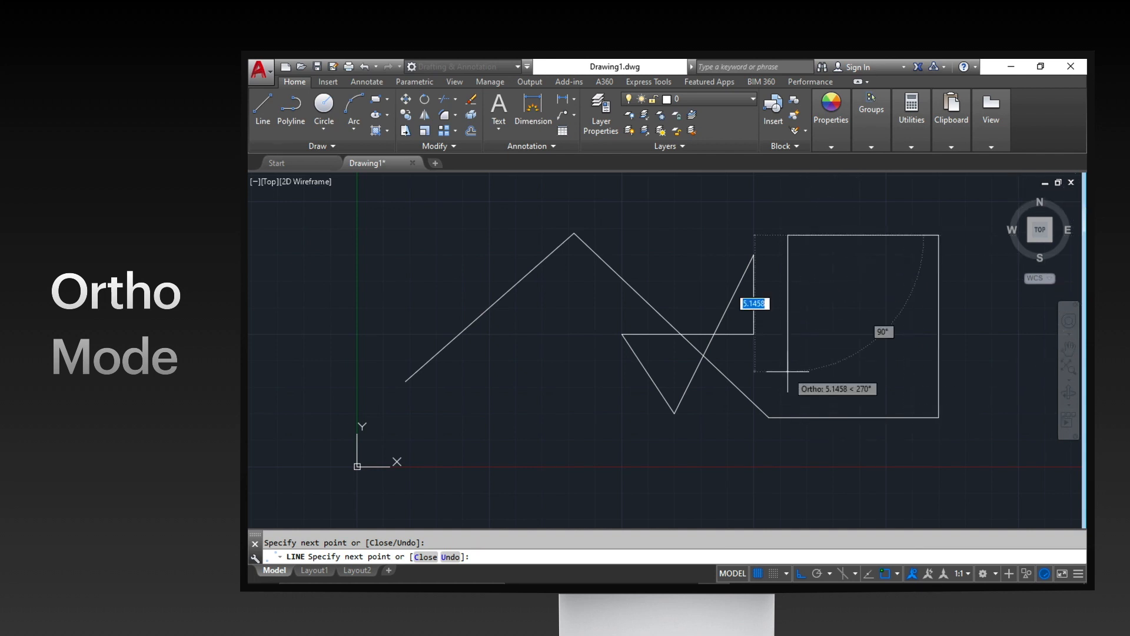
pyautogui.press('Return')
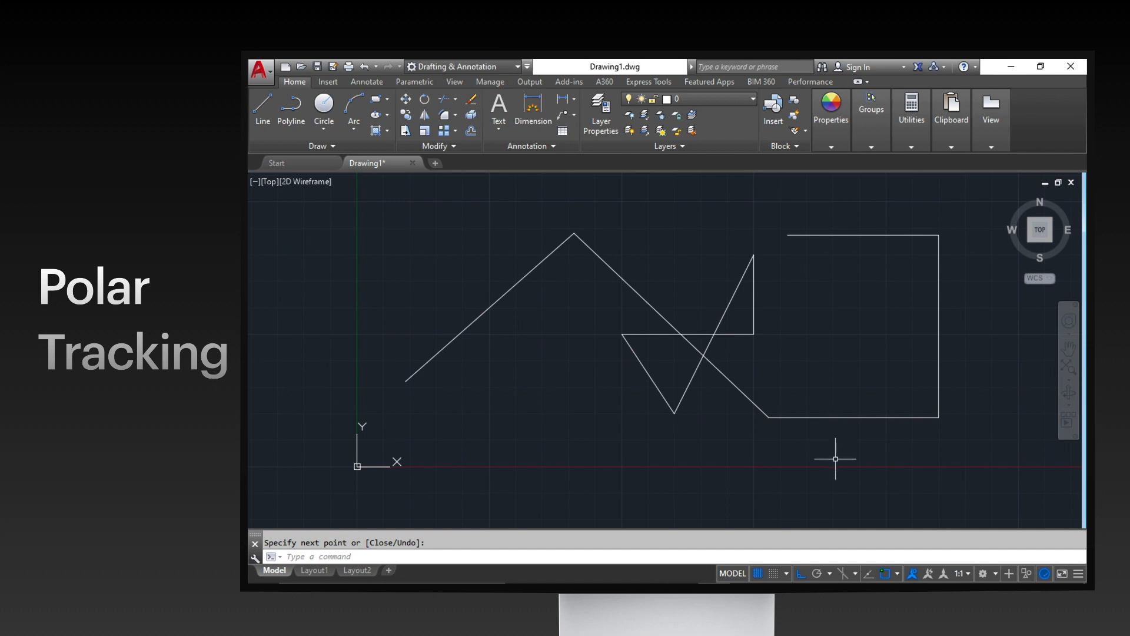
# Step: Turn on polar tracking and try a trial line along the 60° tracking direction, leaving it undrawn
pyautogui.click(818, 574)
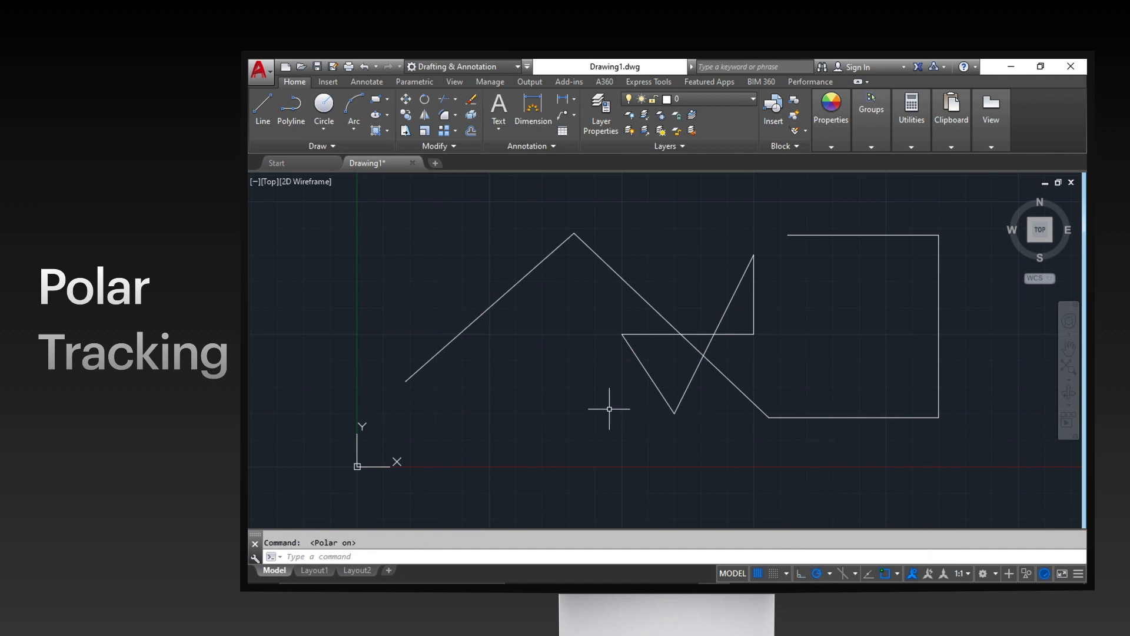
pyautogui.write('L')
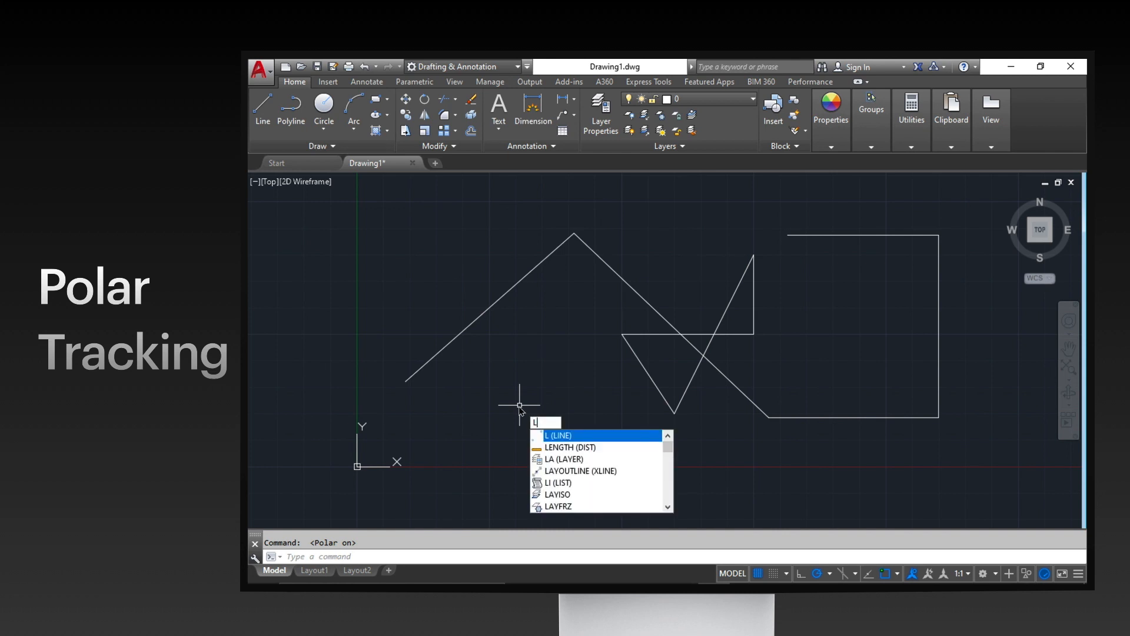
pyautogui.press('Return')
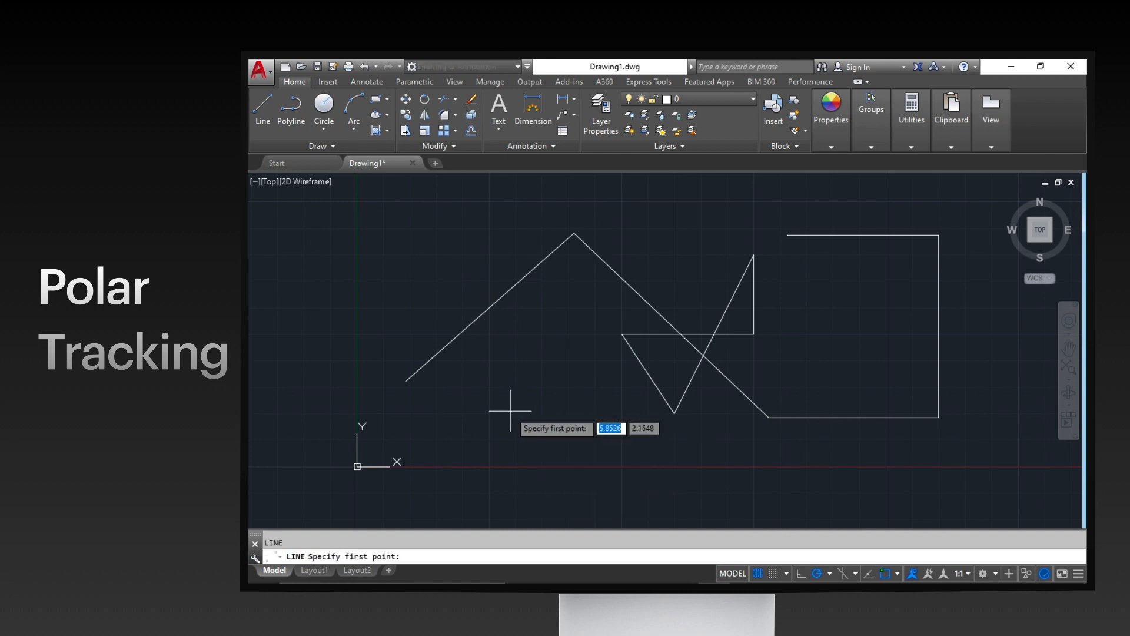
pyautogui.click(491, 430)
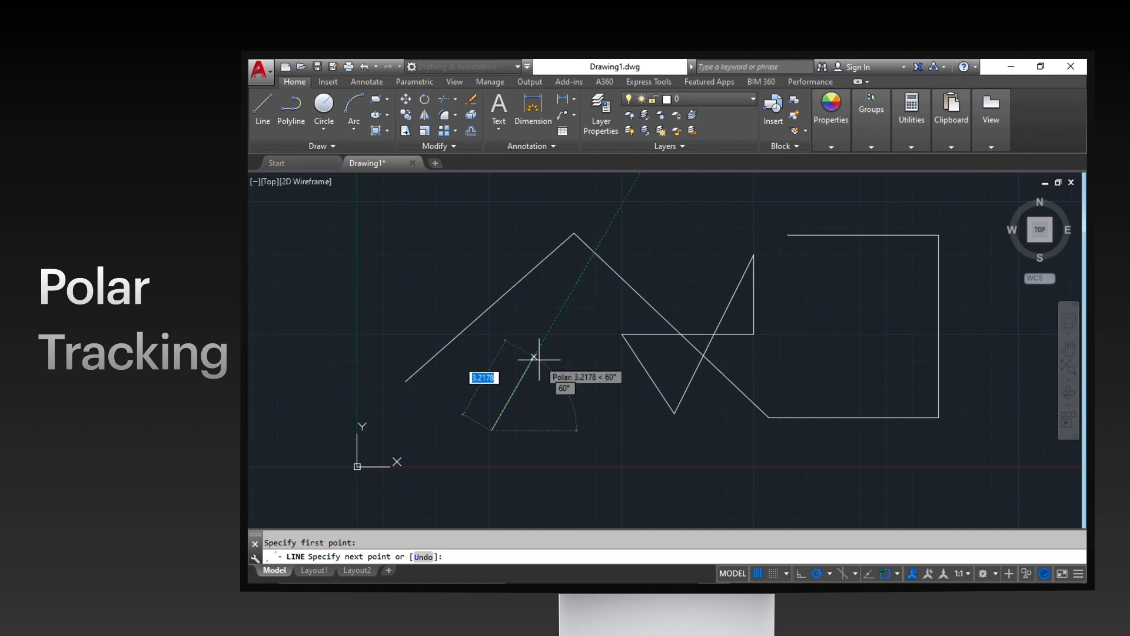
pyautogui.press('Escape')
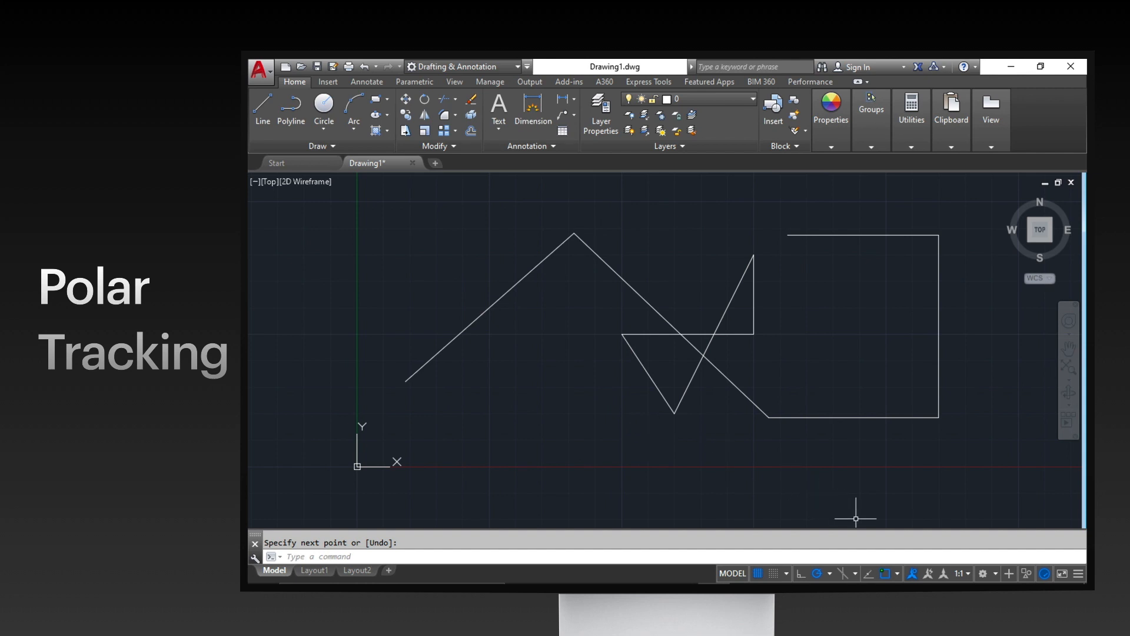
# Step: View the available polar tracking angles and the object snap modes
pyautogui.click(829, 575)
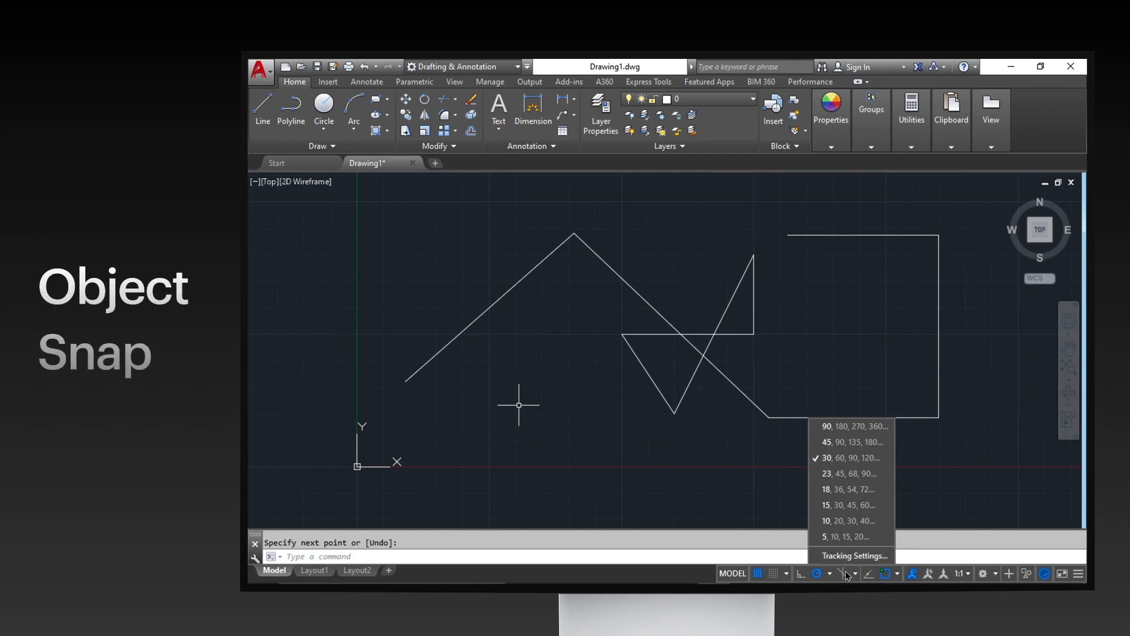
pyautogui.click(897, 574)
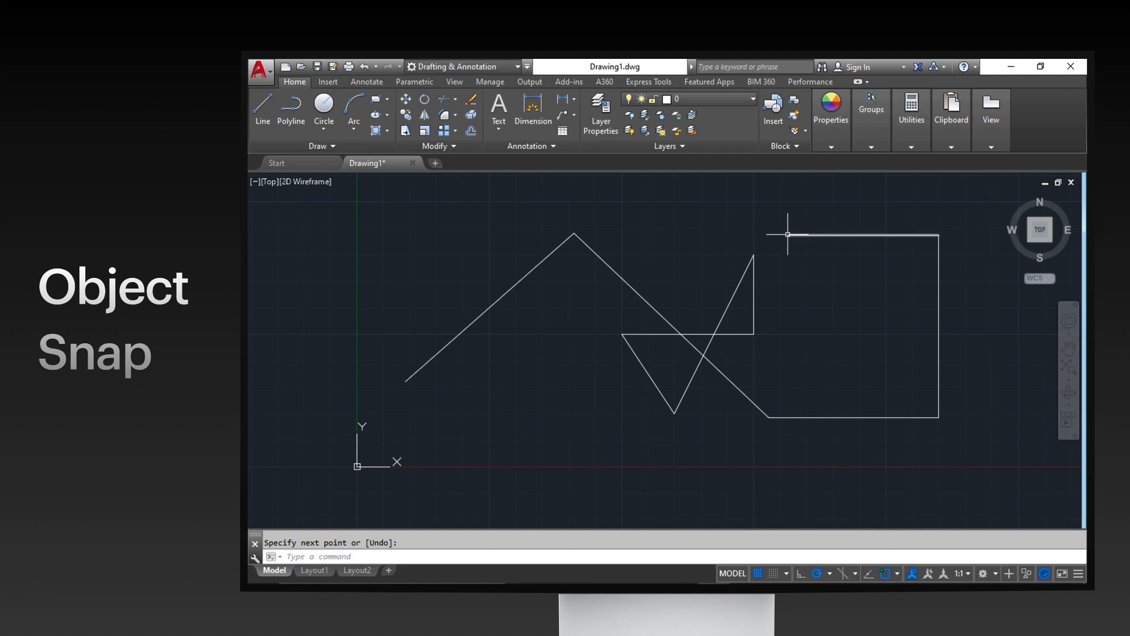
# Step: Draw a vertical line from the open end of the rectangle's upper edge down to its lower edge, using object snap
pyautogui.write('L')
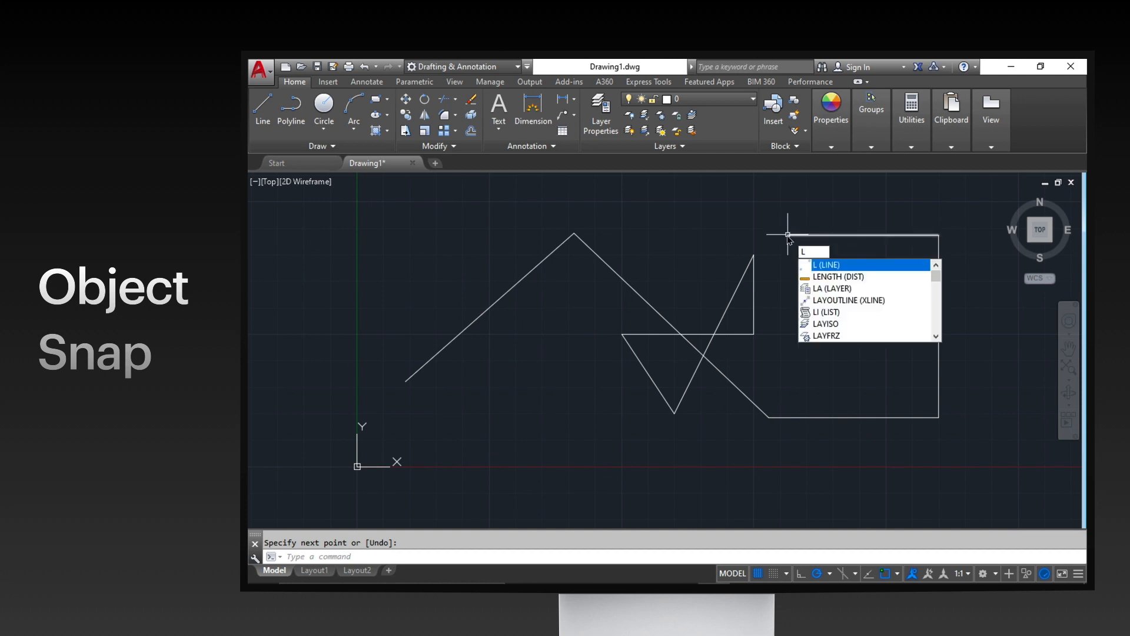
pyautogui.press('Return')
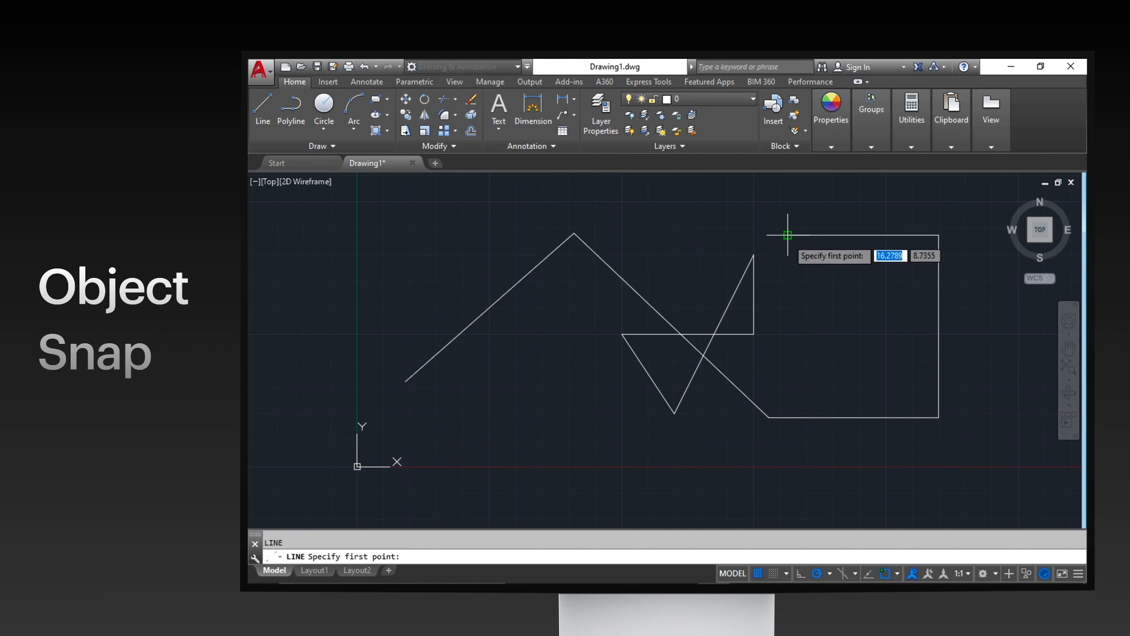
pyautogui.click(788, 235)
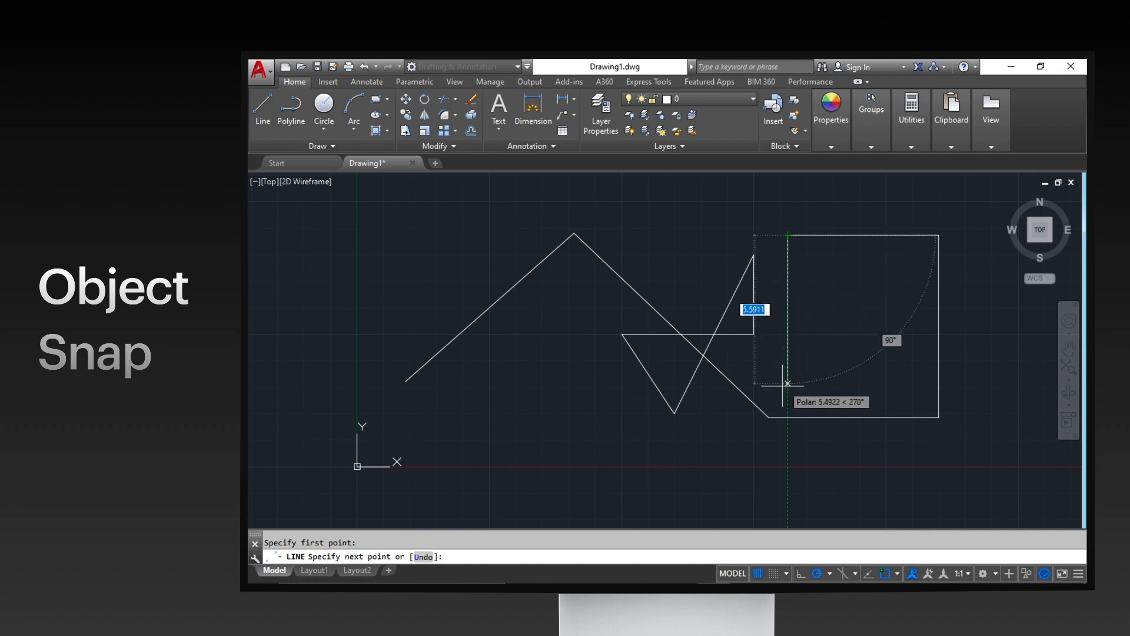
pyautogui.click(788, 418)
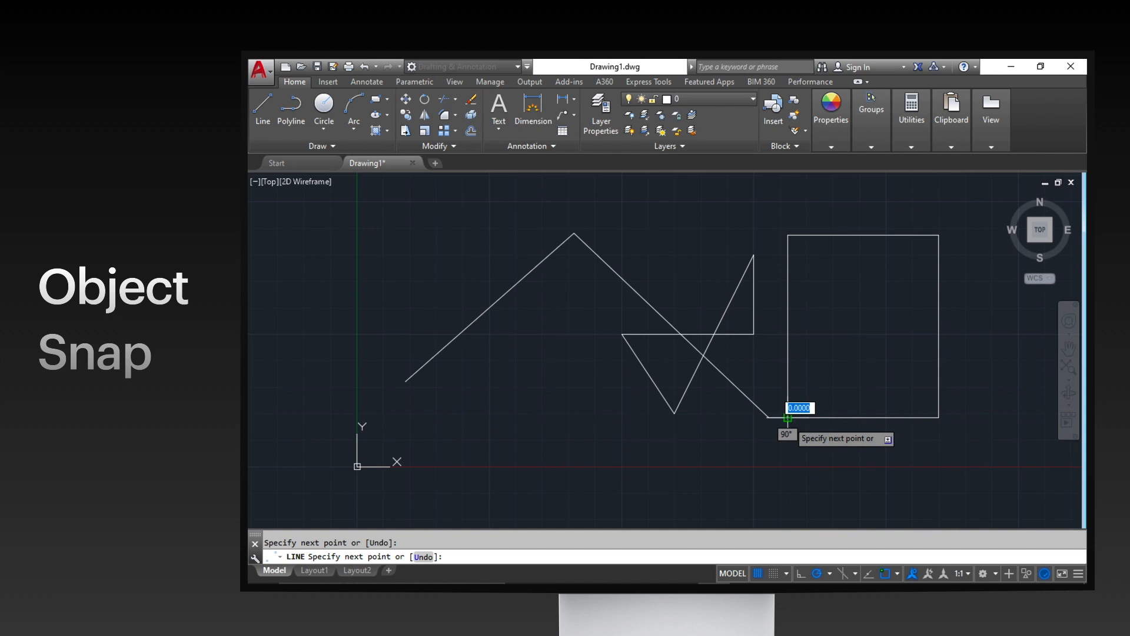
pyautogui.press('Return')
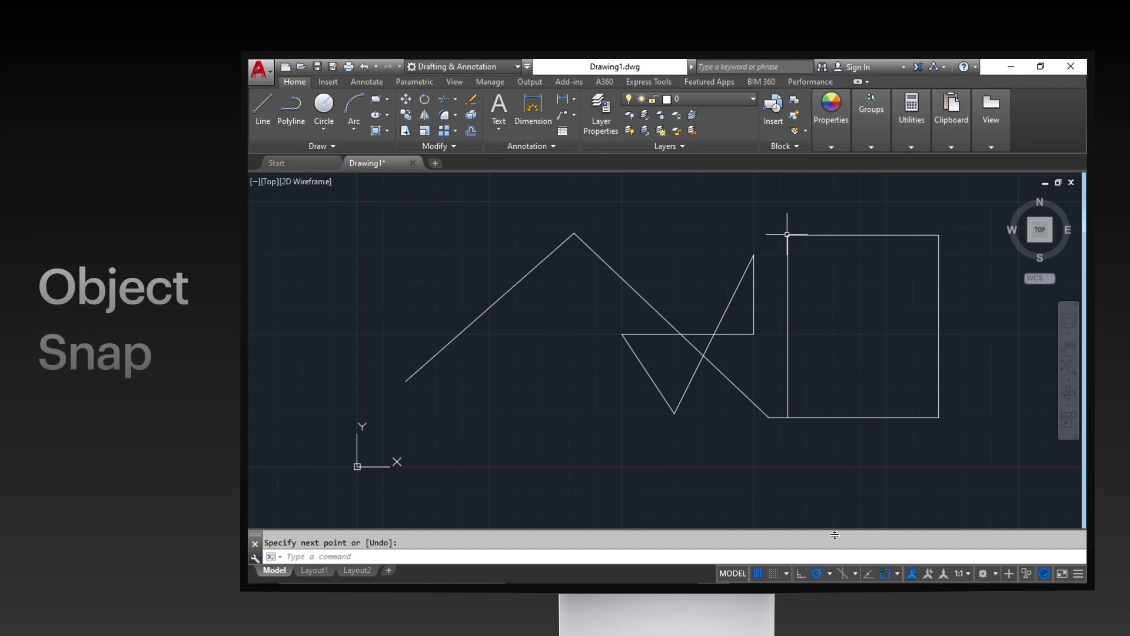
# Step: Review the list of object snap modes and turn object snap off
pyautogui.click(898, 573)
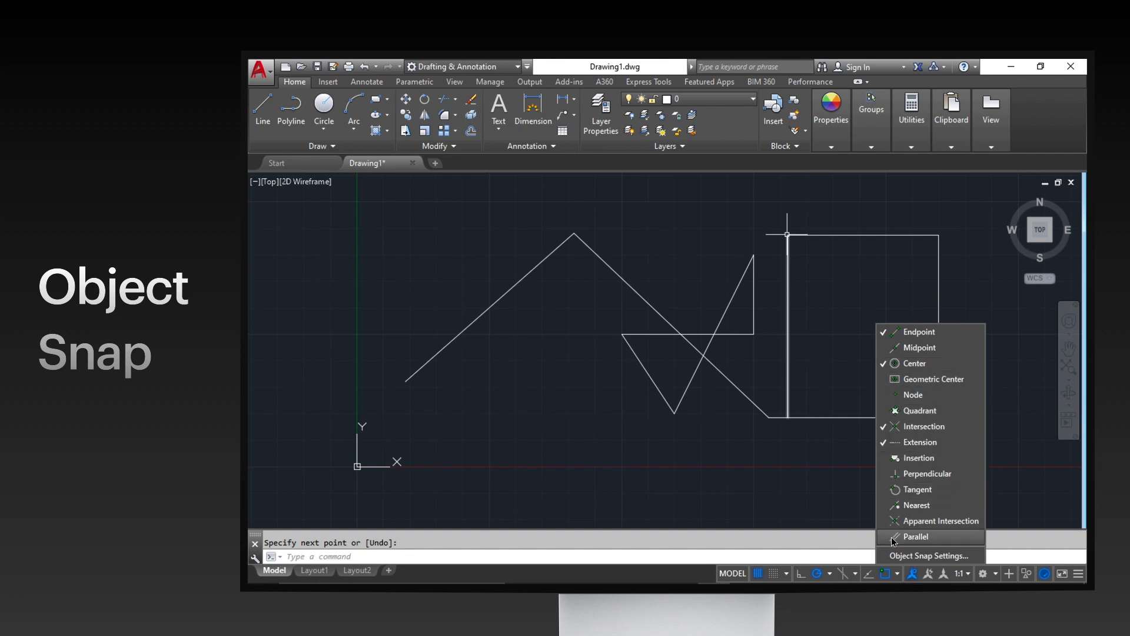
pyautogui.click(882, 573)
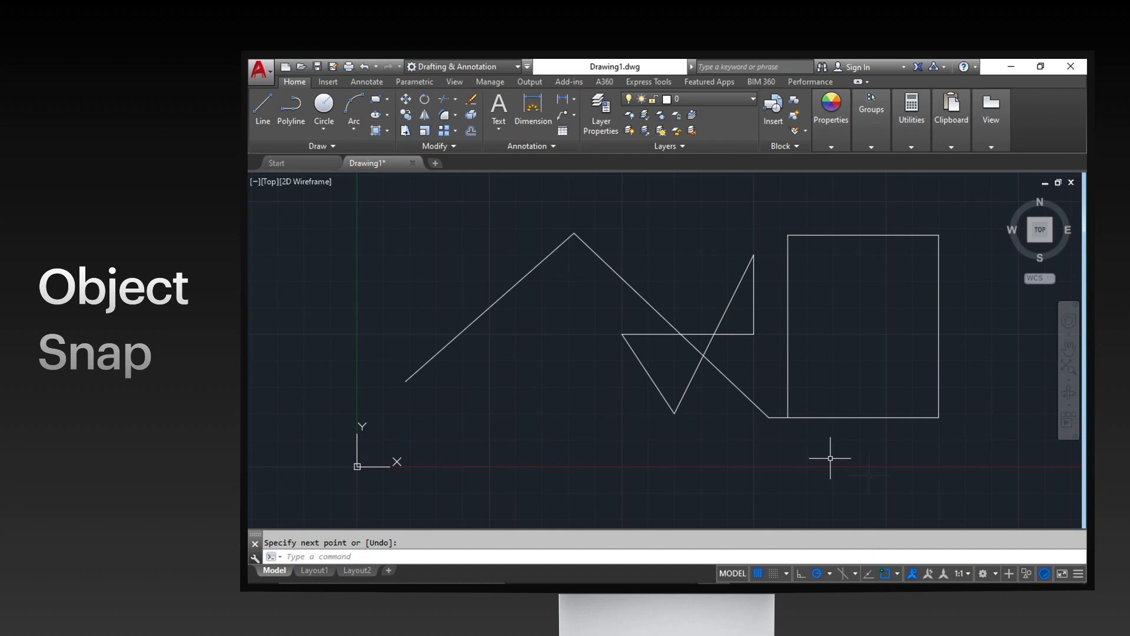
pyautogui.click(883, 572)
# Step: Draw a single sloping line without object snap, from the rectangle's upper-left corner to a point above the triangular shape
pyautogui.write('line')
pyautogui.press('Return')
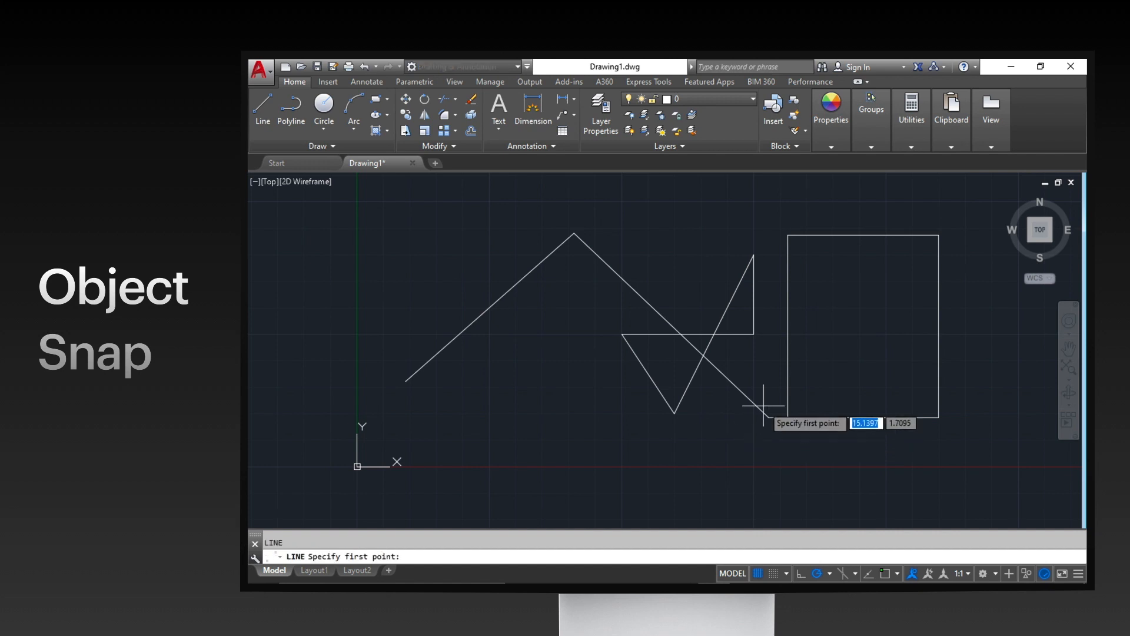
pyautogui.click(787, 235)
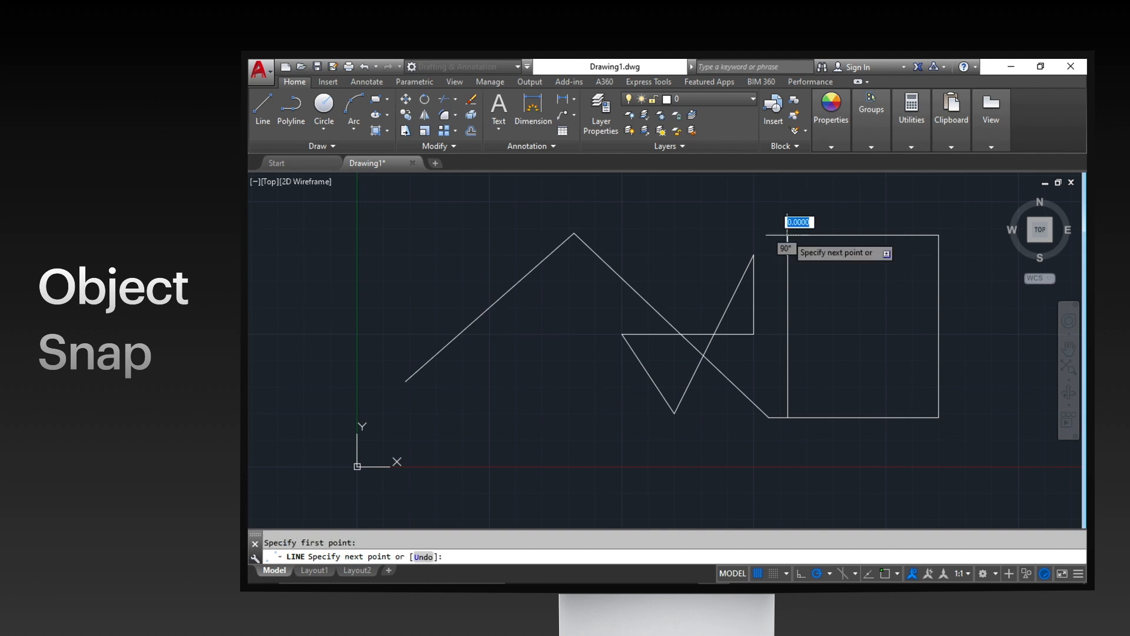
pyautogui.click(679, 258)
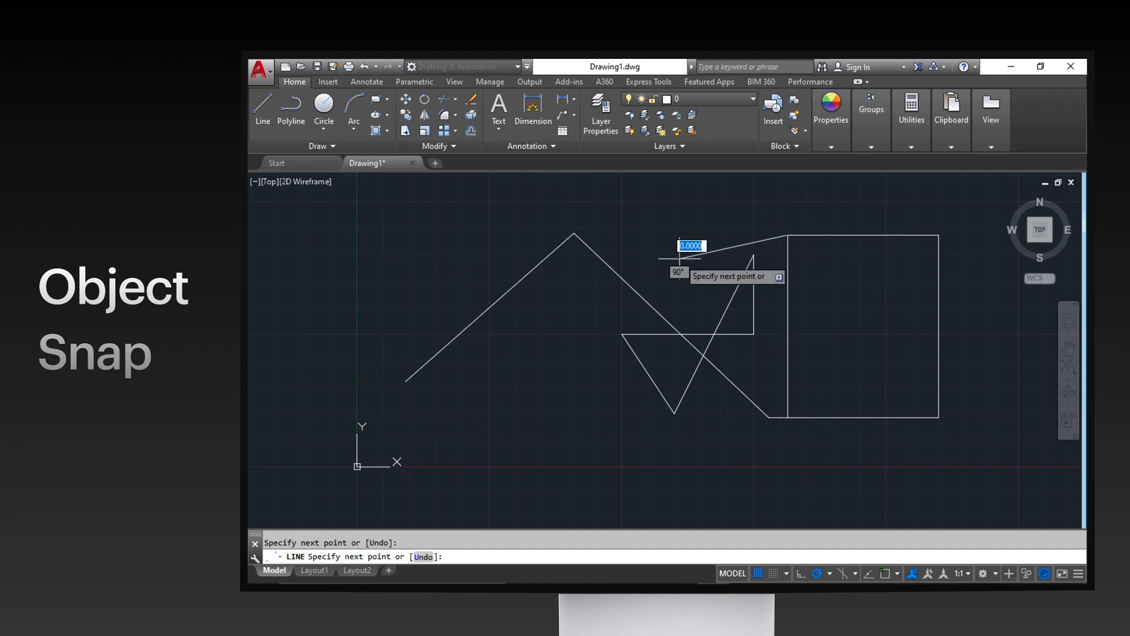
pyautogui.press('Return')
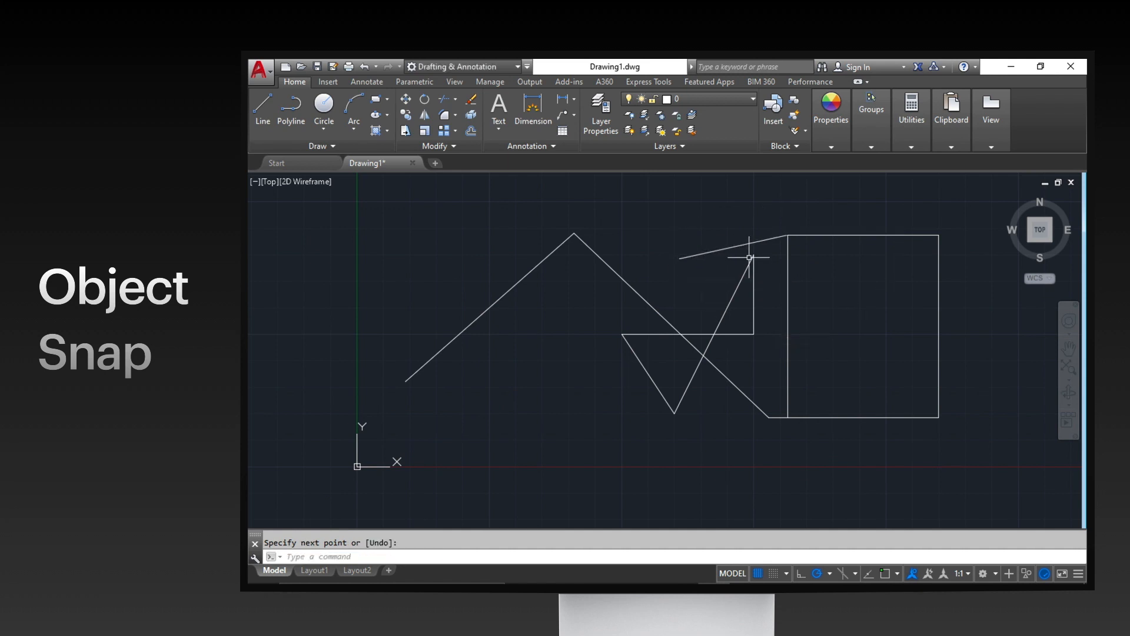
# Step: Examine the junction of the sloping line and the rectangle's upper-left corner with a zoom window, and restore the previous view
pyautogui.write('z')
pyautogui.press('Return')
pyautogui.click(753, 206)
pyautogui.click(799, 247)
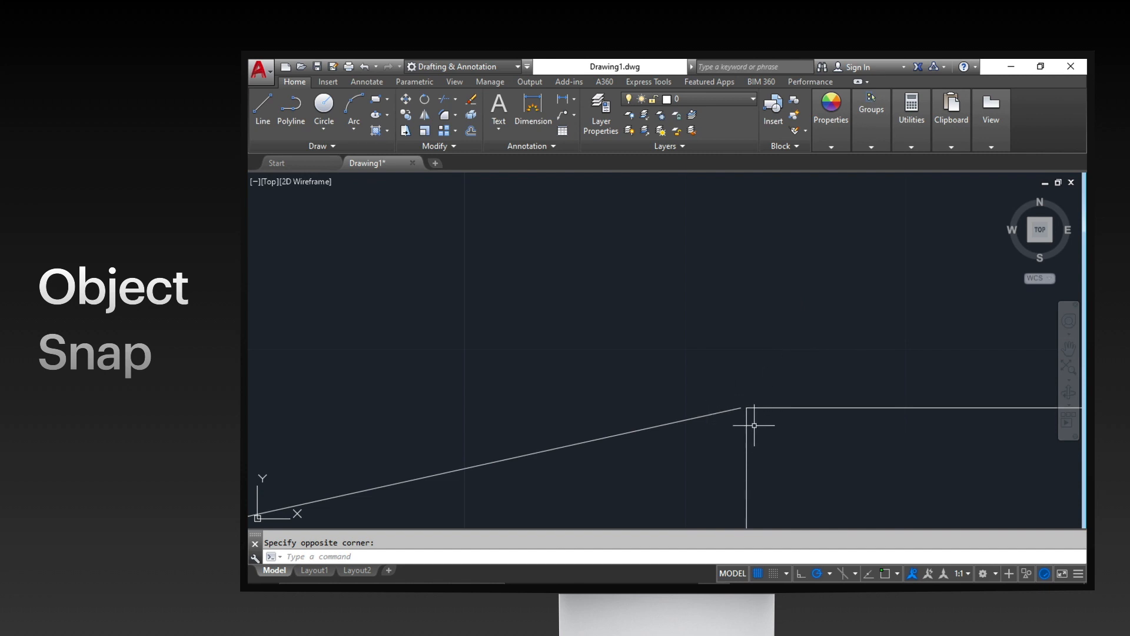
pyautogui.hotkey('ctrl', 'z')
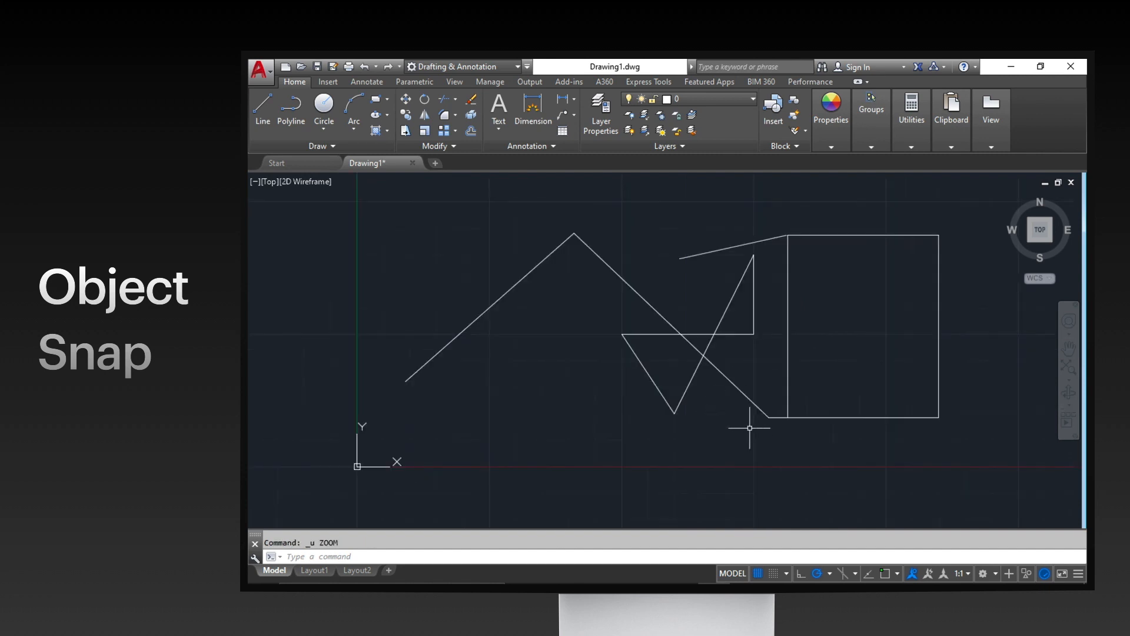